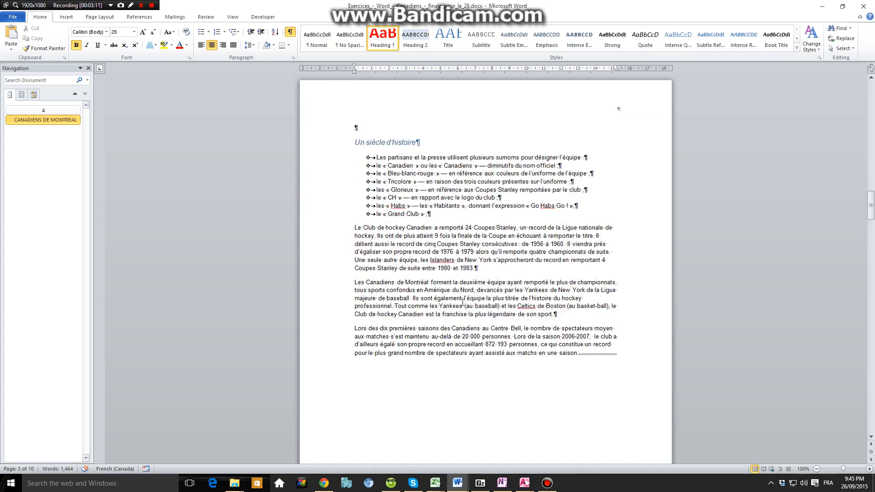
Apply the Heading 1 style to the title "UN CLUB DE JOUEURS CANADIENS-FRANÇAIS"
click(422, 209)
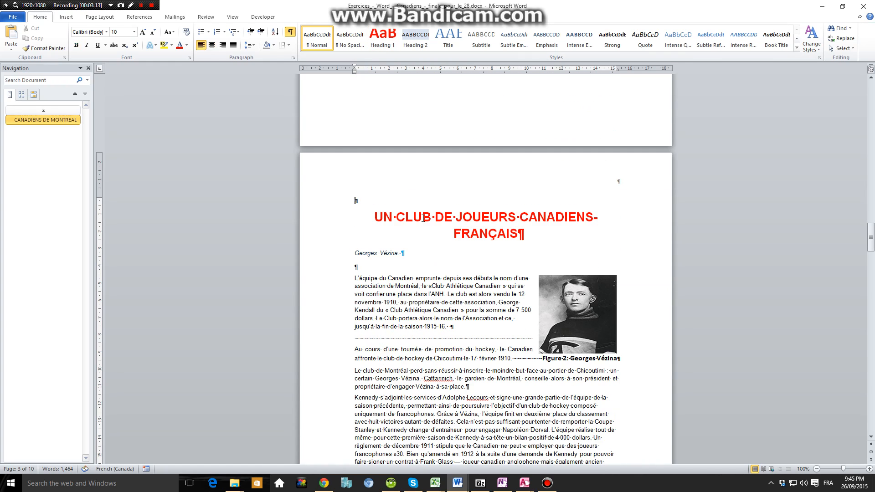
click(425, 217)
click(383, 39)
Apply the Heading 1 style to the titles "LA PREMIERE COUPE STANLEY" and "TROPHEES"
scroll(464, 251, down, 20)
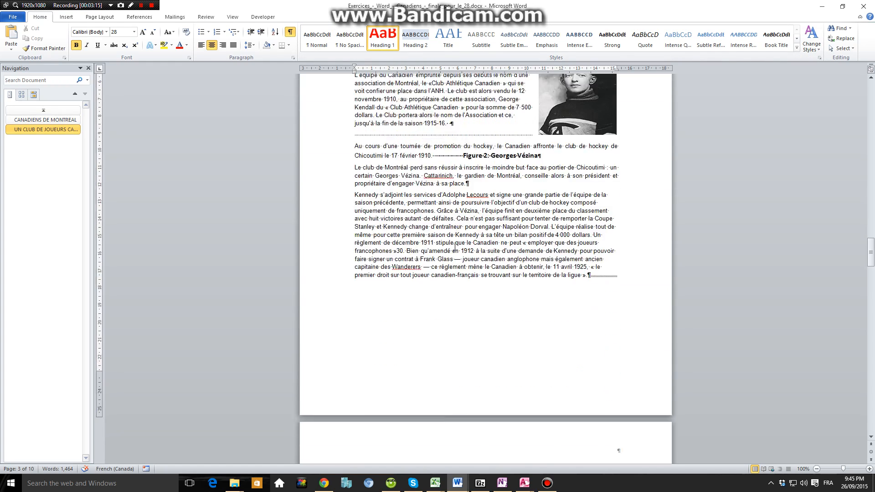
click(432, 171)
click(378, 40)
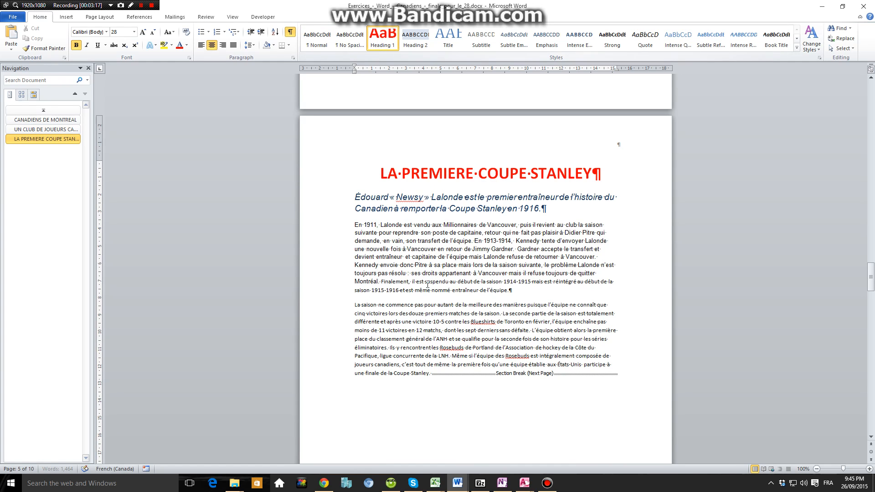
scroll(430, 262, down, 12)
click(477, 176)
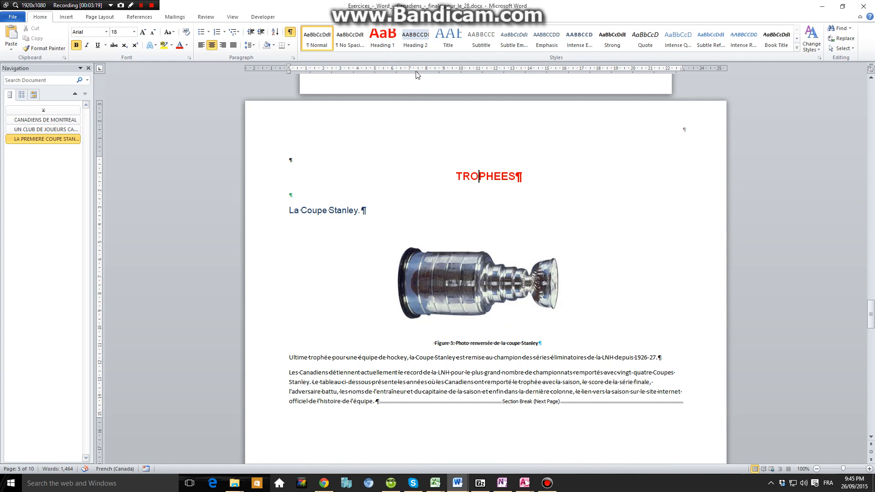
click(383, 40)
Update the Heading 2 style to match the formatting of the subtitle "Un siècle d'histoire"
scroll(492, 269, down, 3)
scroll(468, 275, down, 10)
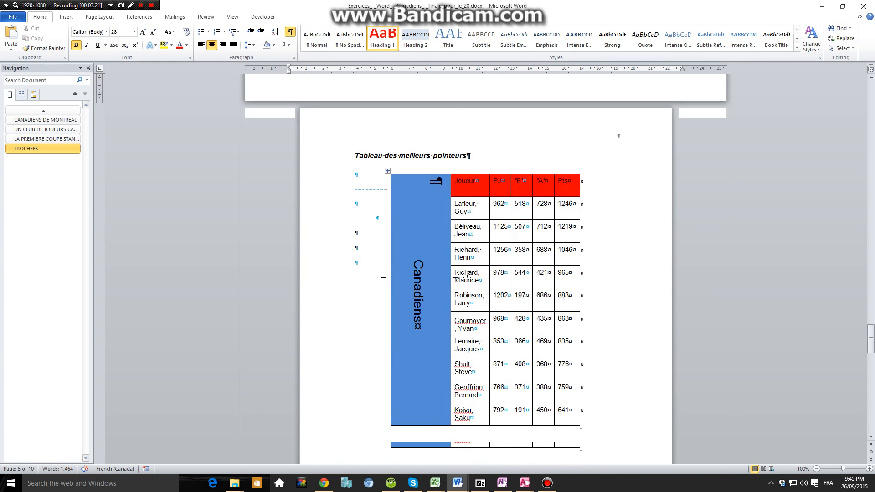
scroll(473, 258, down, 5)
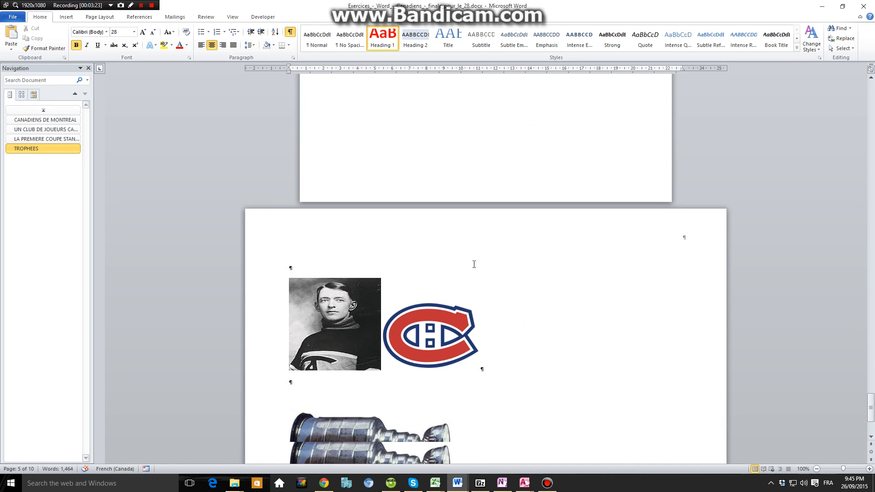
drag(870, 410, 868, 200)
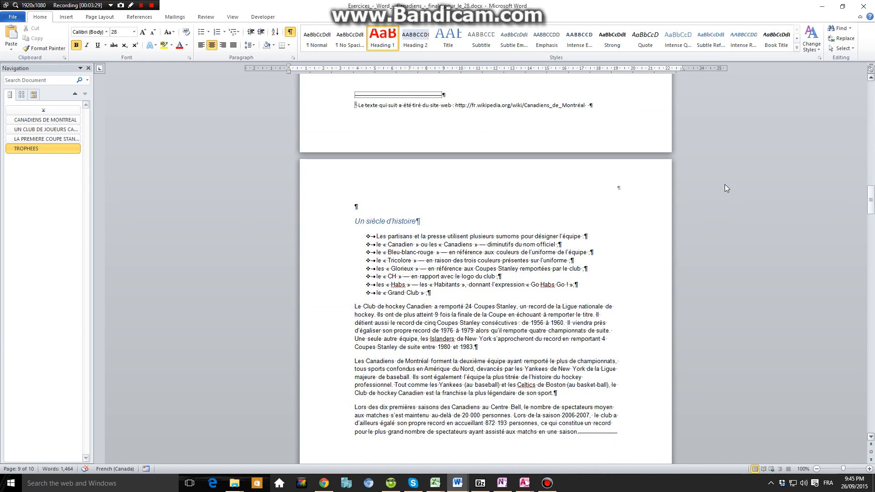
click(393, 223)
triple_click(423, 221)
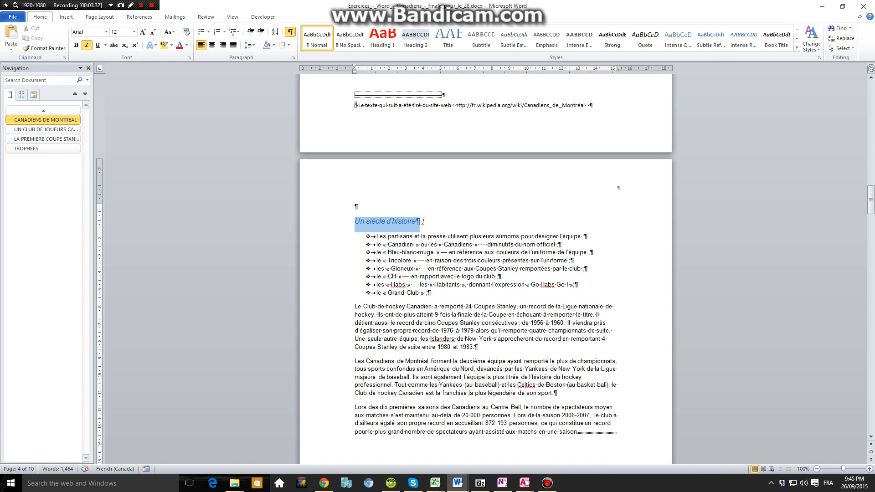
click(409, 222)
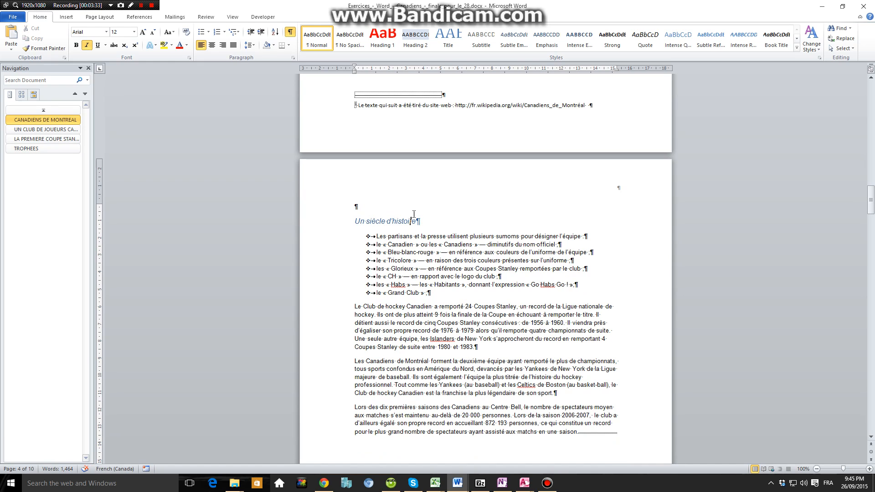
right_click(413, 41)
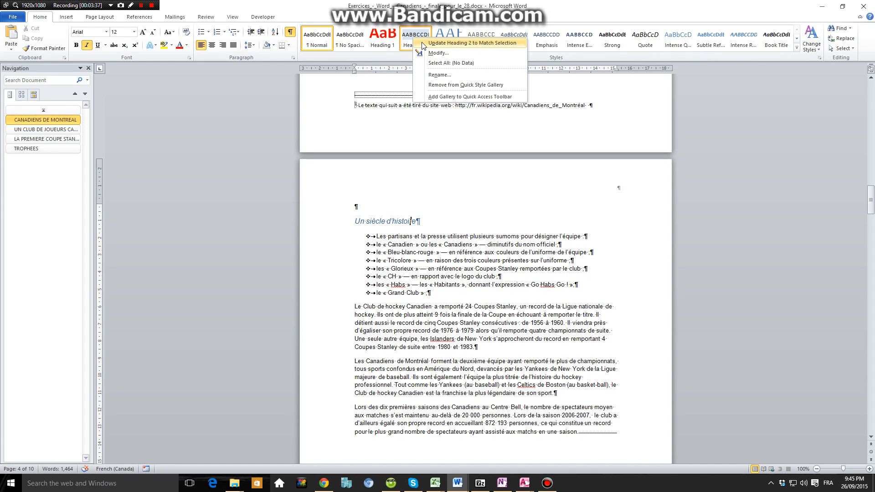
click(458, 43)
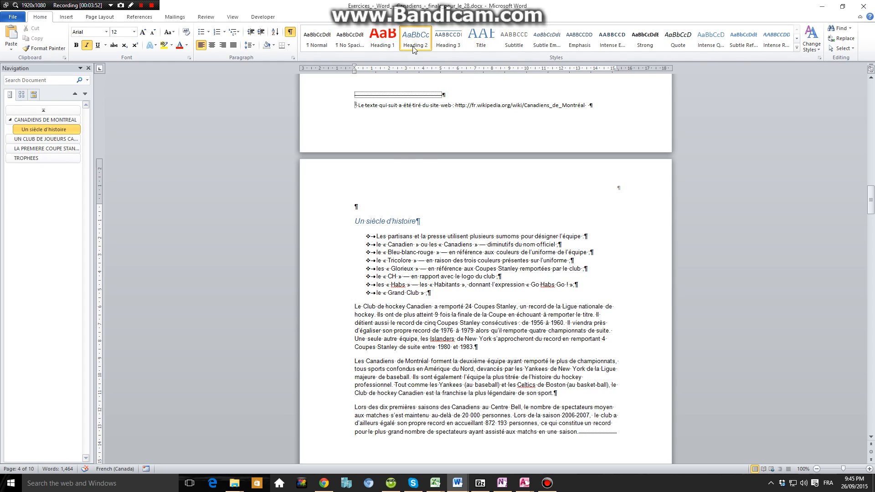
click(344, 222)
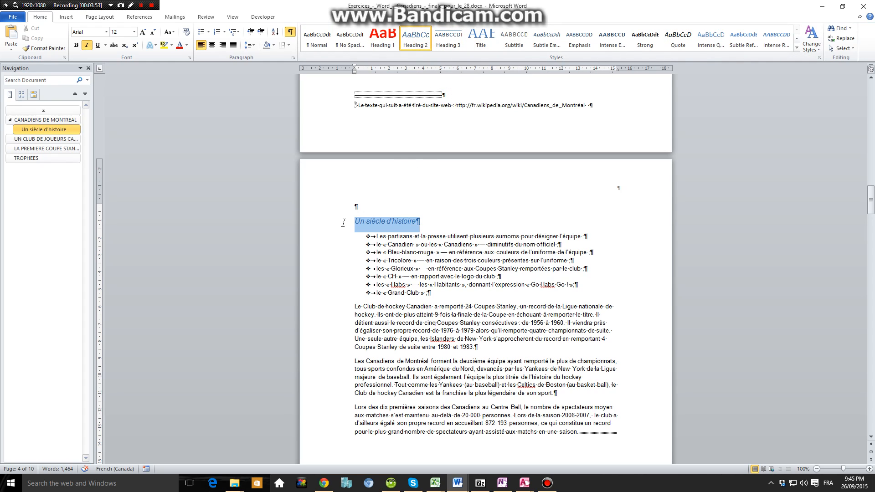
click(391, 221)
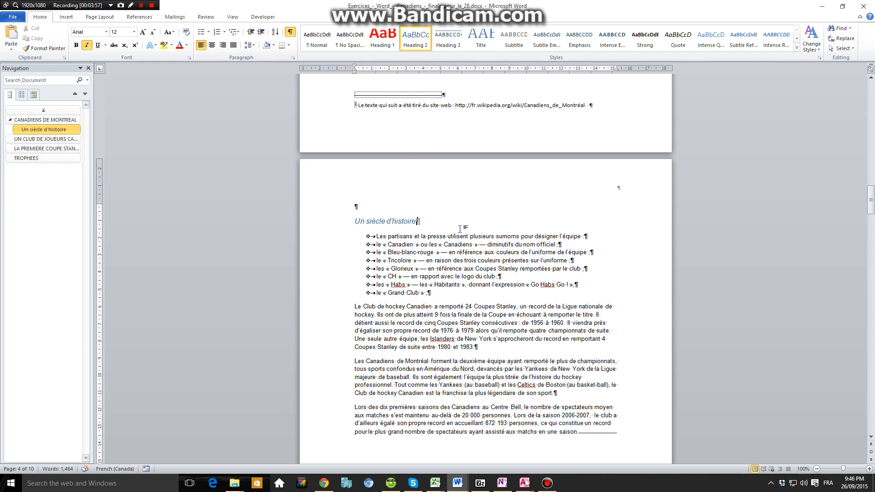
Apply the Heading 2 style to the subtitle "Georges Vézina" under the title about the French-Canadian players' club
scroll(426, 227, down, 20)
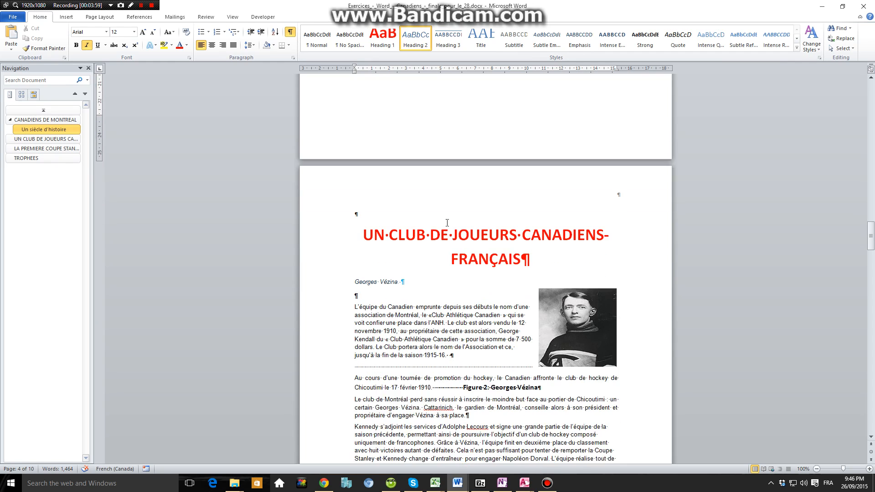
click(387, 268)
click(339, 262)
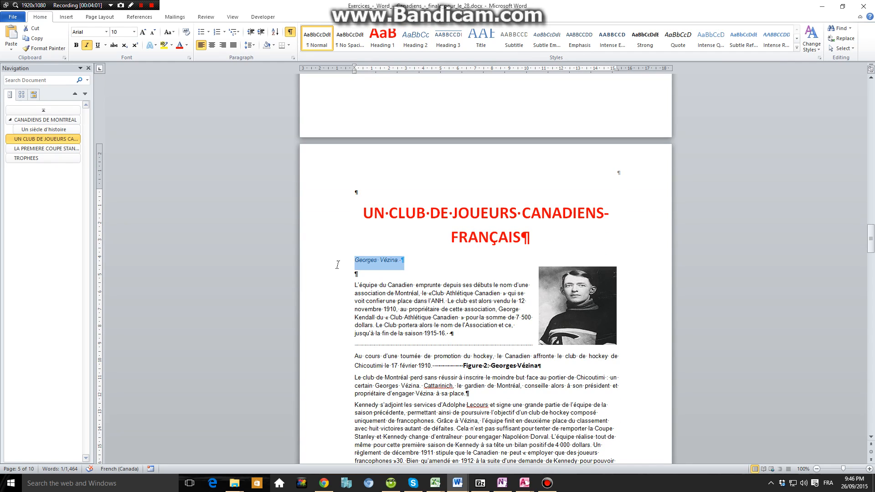
click(415, 40)
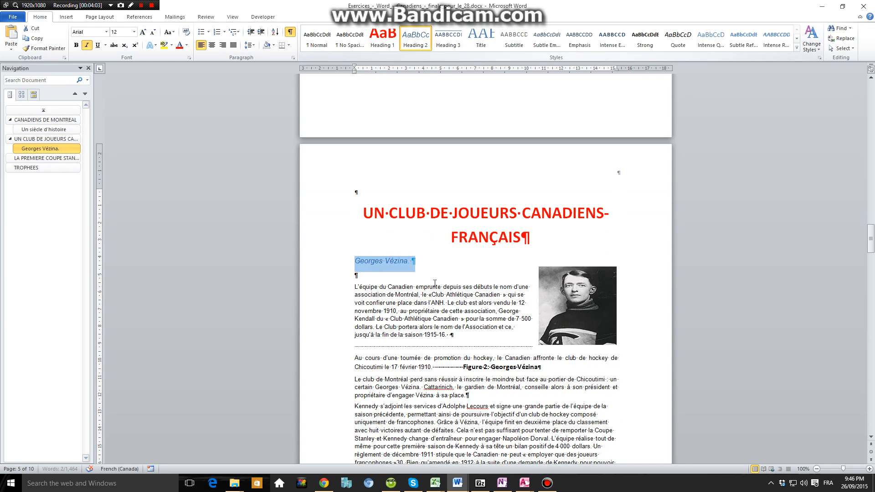
click(435, 293)
Apply the Heading 2 style to the "Édouard « Newsy » Lalonde" subtitle and to "La Coupe Stanley"
scroll(437, 286, down, 6)
scroll(437, 286, down, 5)
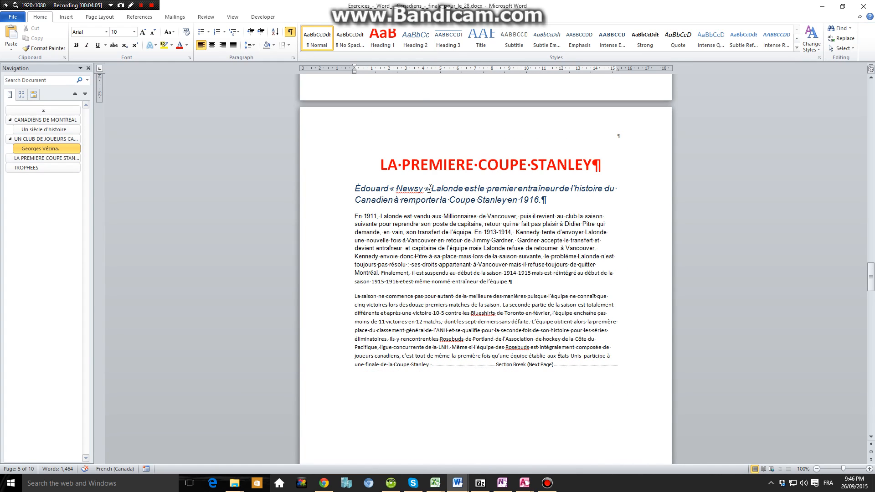
click(424, 189)
click(415, 39)
scroll(434, 246, down, 15)
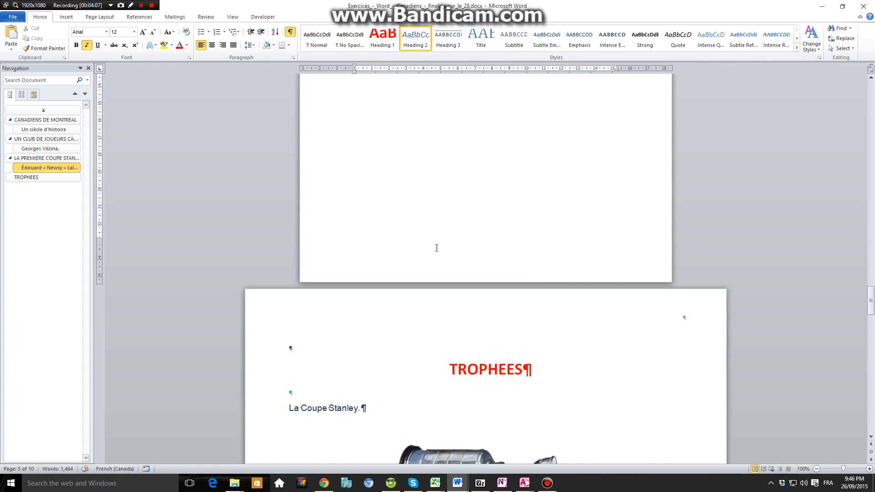
click(354, 320)
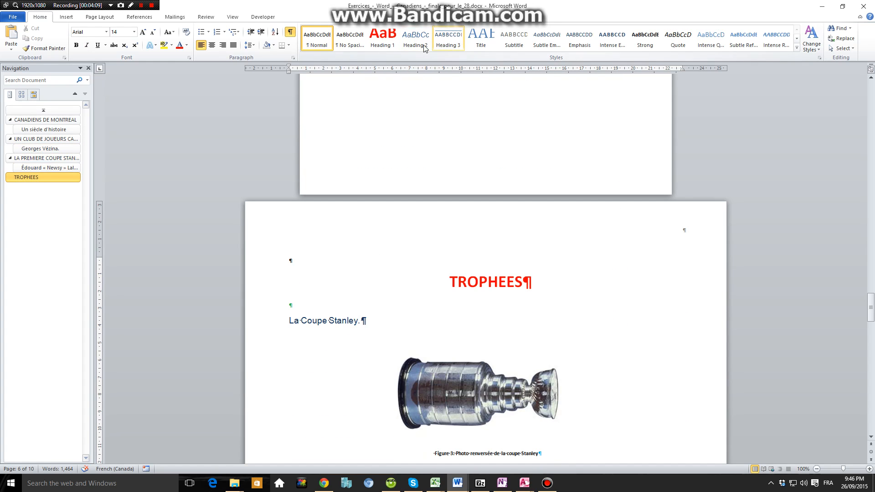
click(424, 45)
Look through the pages after "La Coupe Stanley", including the player tables, for further titles needing a heading style
scroll(434, 221, down, 3)
scroll(403, 199, down, 20)
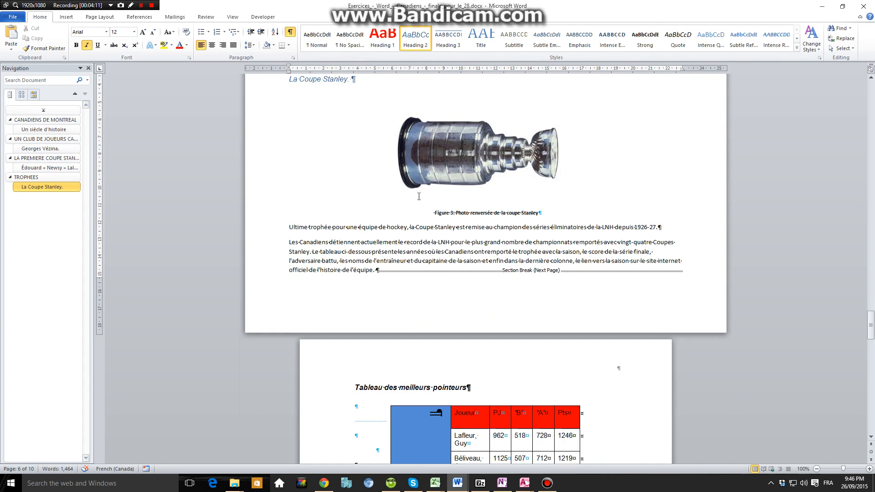
scroll(426, 191, down, 20)
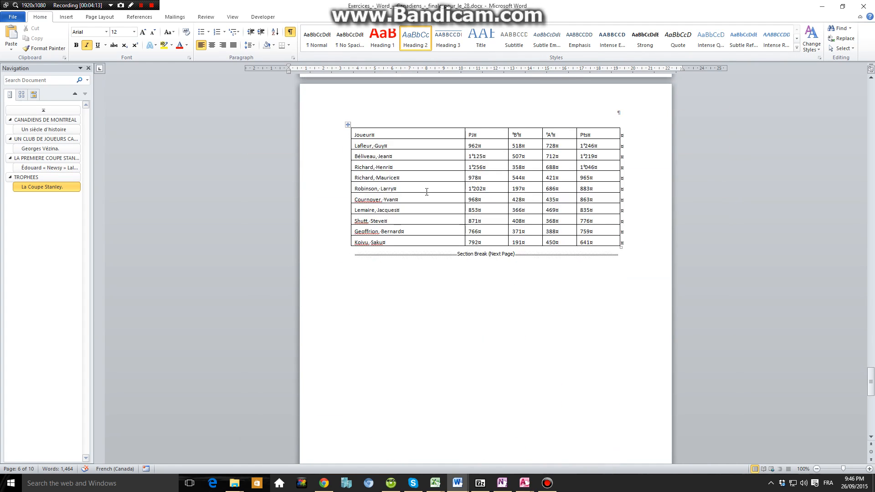
scroll(433, 191, up, 20)
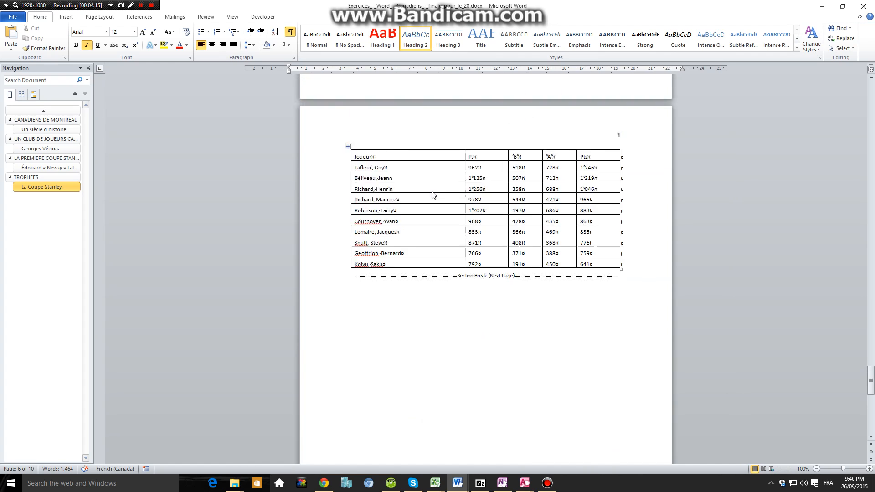
scroll(427, 203, up, 2)
scroll(429, 202, down, 4)
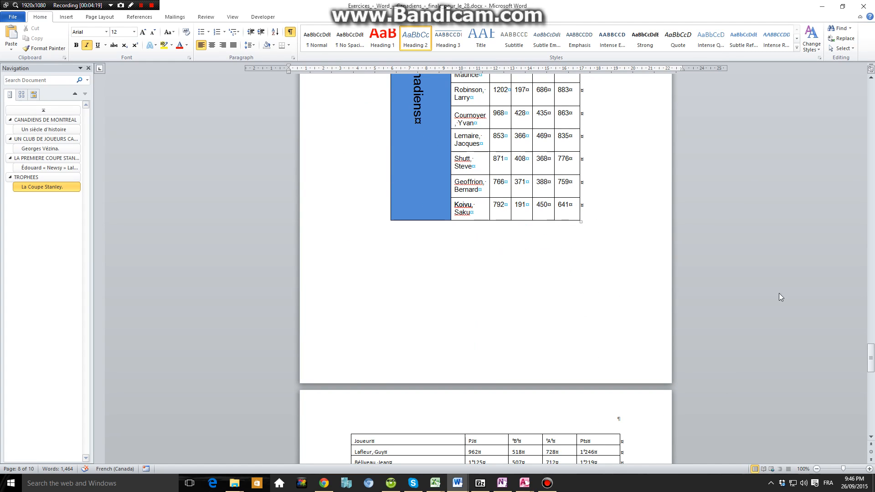
scroll(501, 204, up, 20)
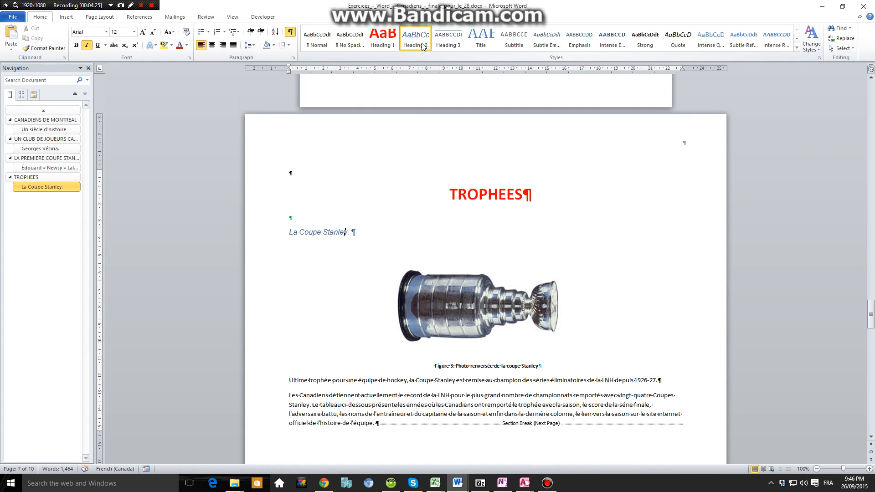
scroll(491, 250, up, 5)
scroll(491, 250, up, 5)
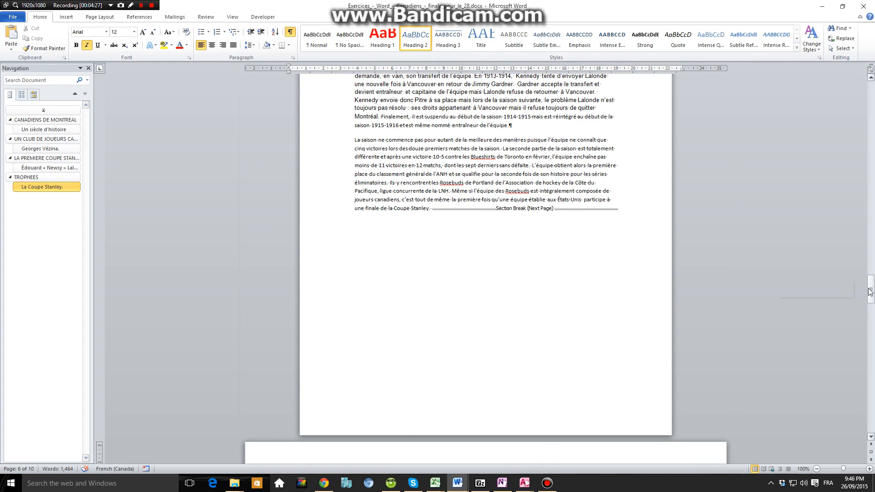
Delete the manually typed list of titles, from "Canadiens de Montréal" to "Tableau des meilleurs pointeurs", keeping the section break
drag(870, 290, 871, 136)
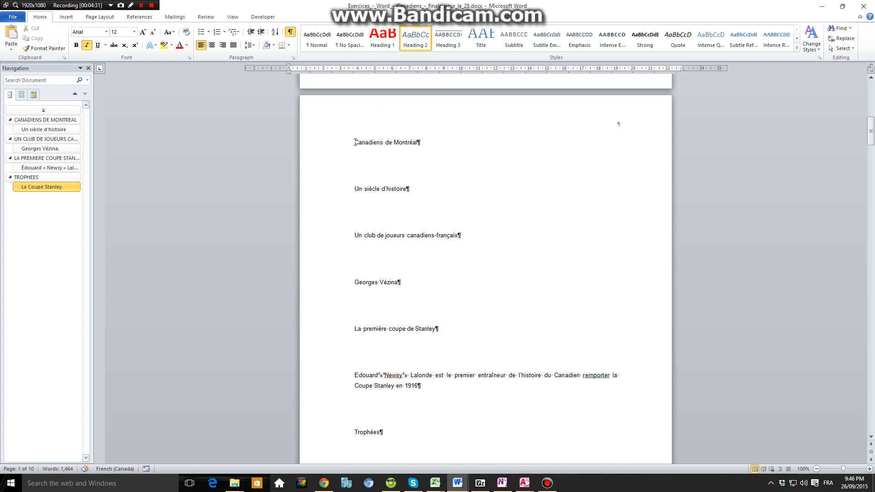
drag(355, 142, 447, 333)
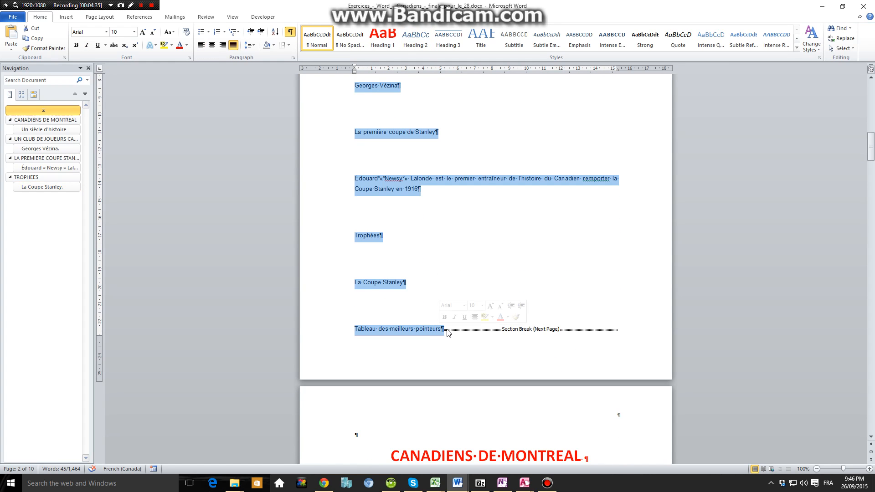
key(Delete)
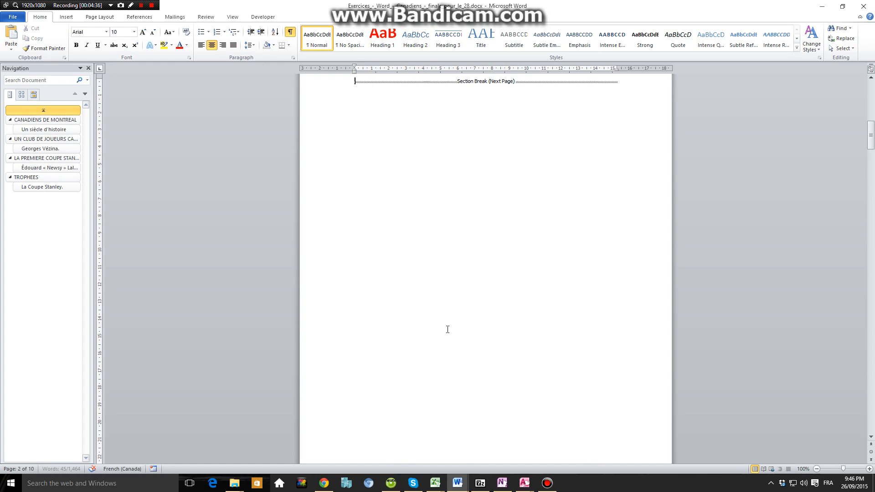
Insert a custom table of contents with a dashed tab leader on the emptied page before the section break
scroll(437, 330, up, 3)
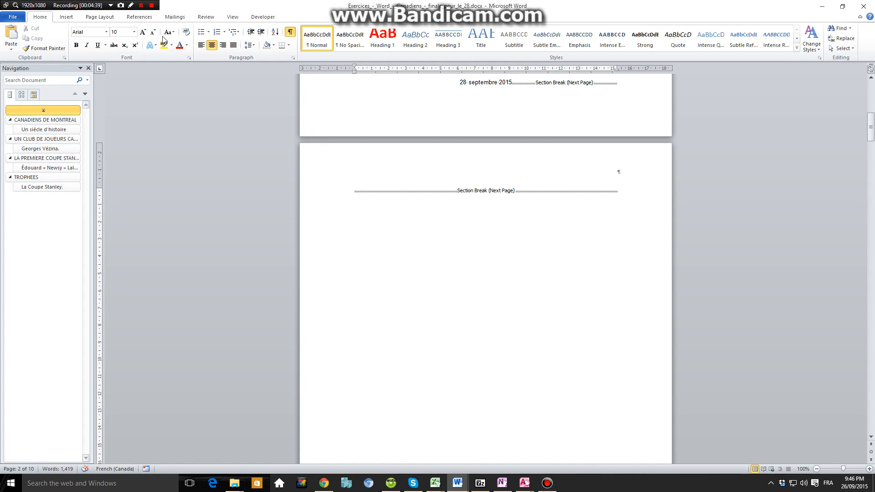
click(141, 16)
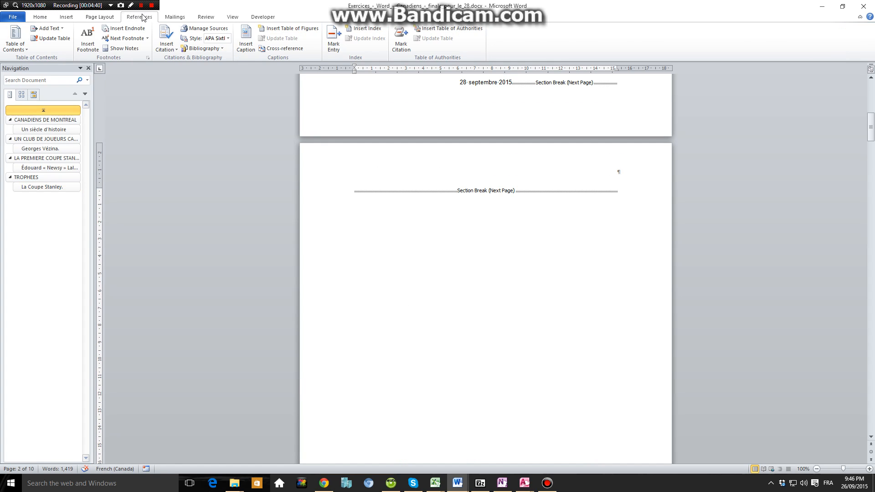
click(14, 48)
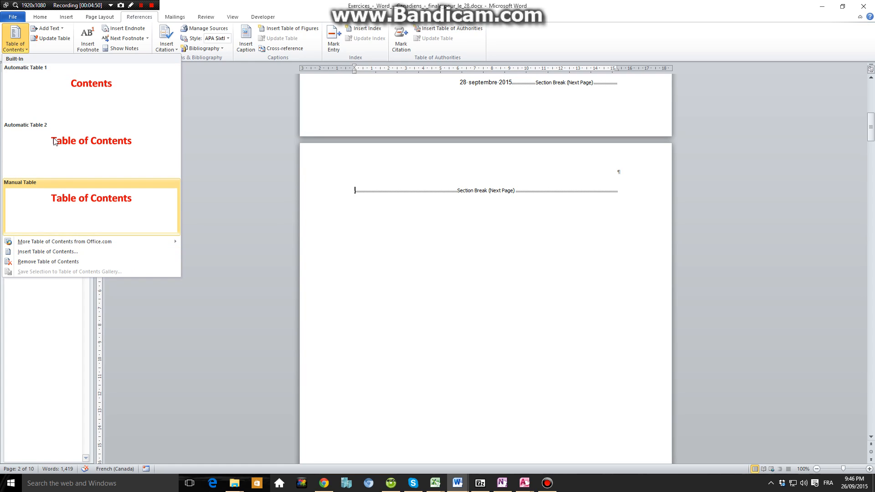
click(49, 253)
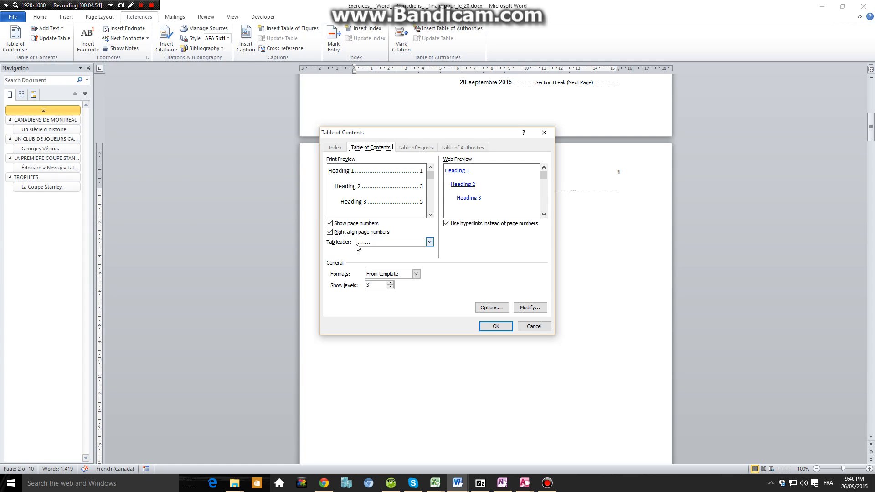
click(388, 242)
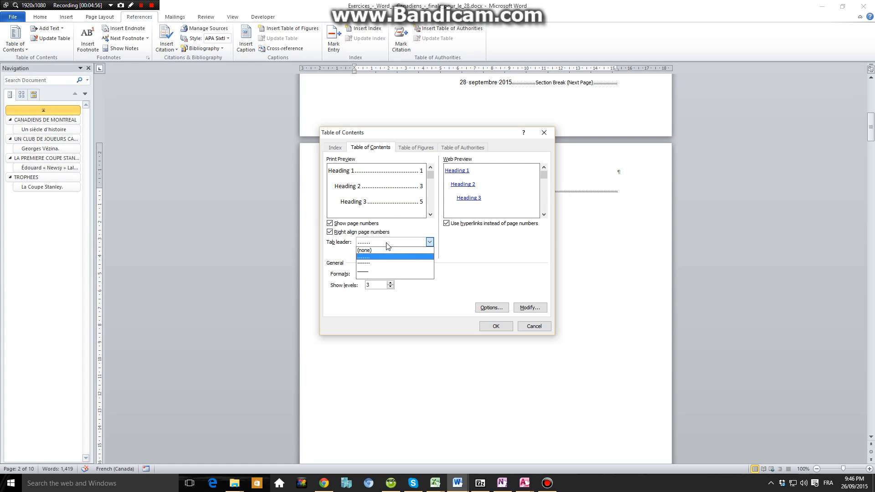
click(381, 262)
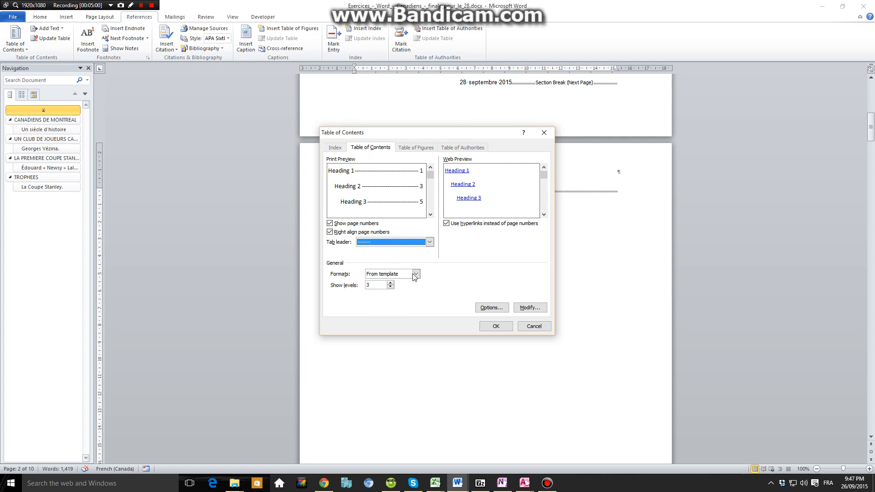
click(492, 327)
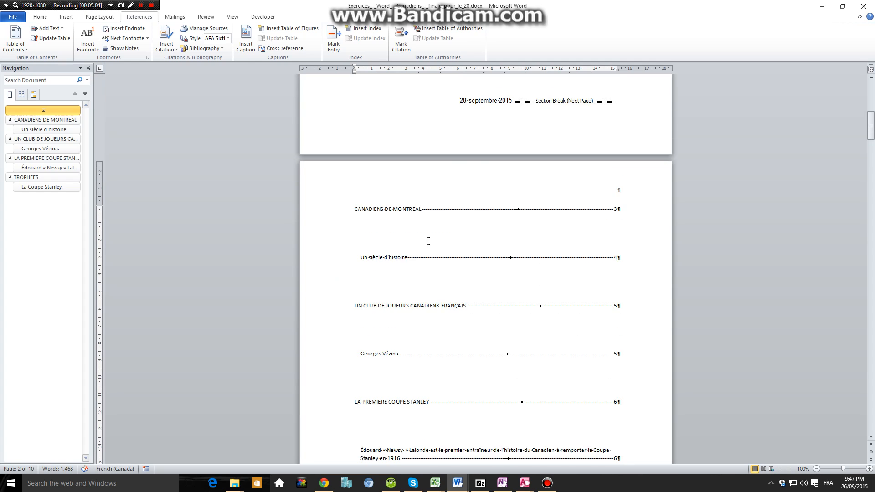
Look over the inserted table of contents, from its first entry down to the section break
scroll(539, 222, down, 5)
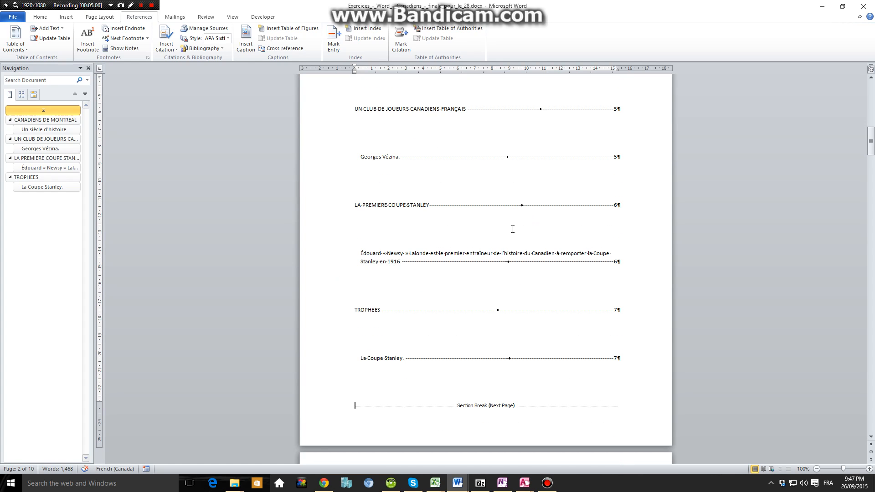
scroll(506, 226, down, 6)
scroll(497, 225, up, 5)
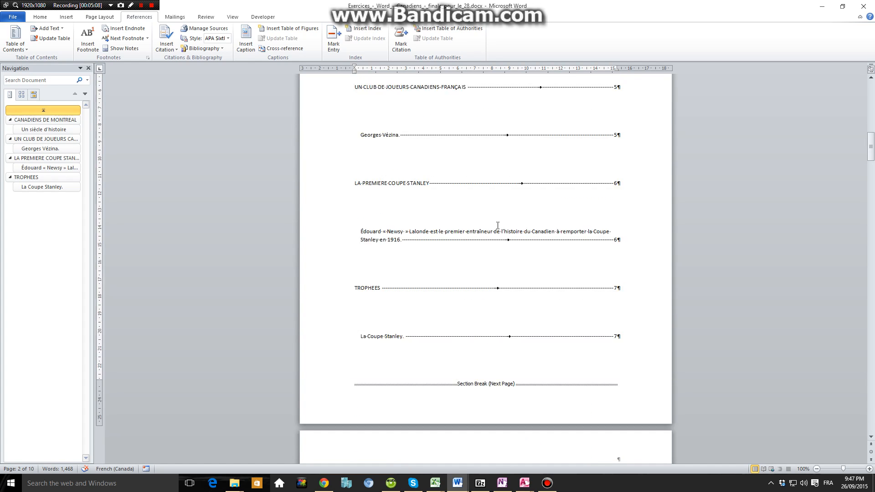
scroll(497, 226, up, 5)
click(409, 188)
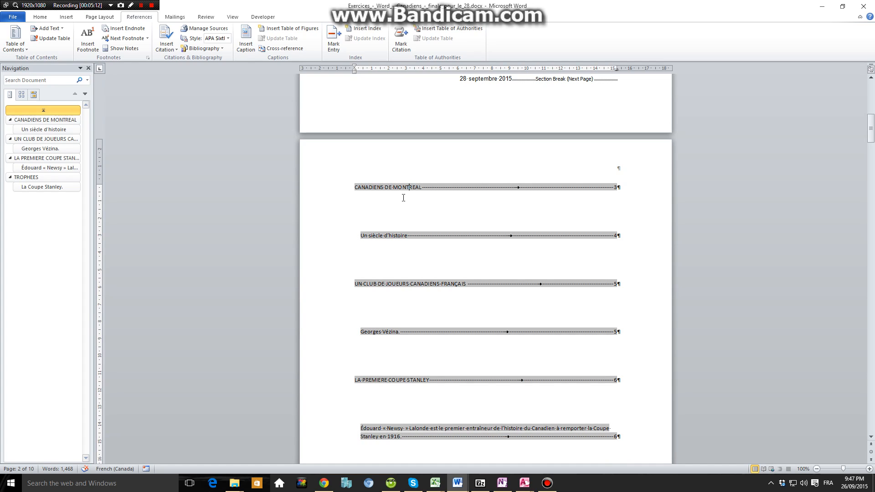
scroll(416, 239, down, 7)
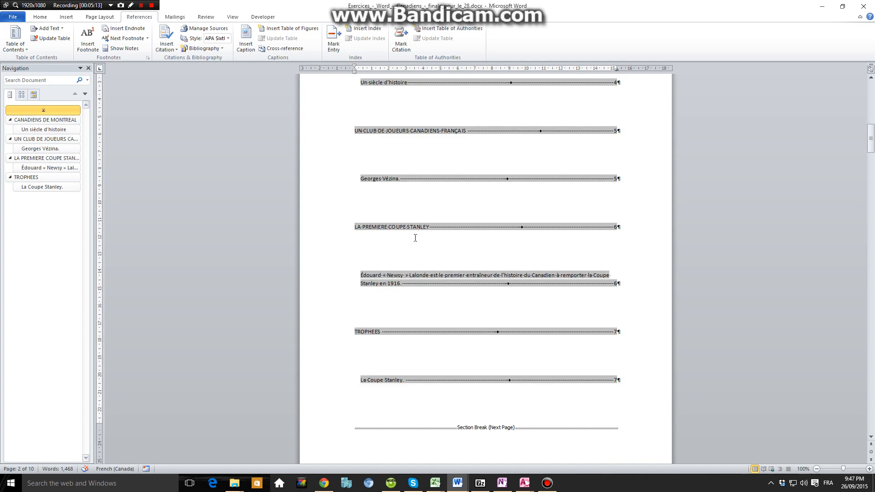
scroll(414, 236, up, 7)
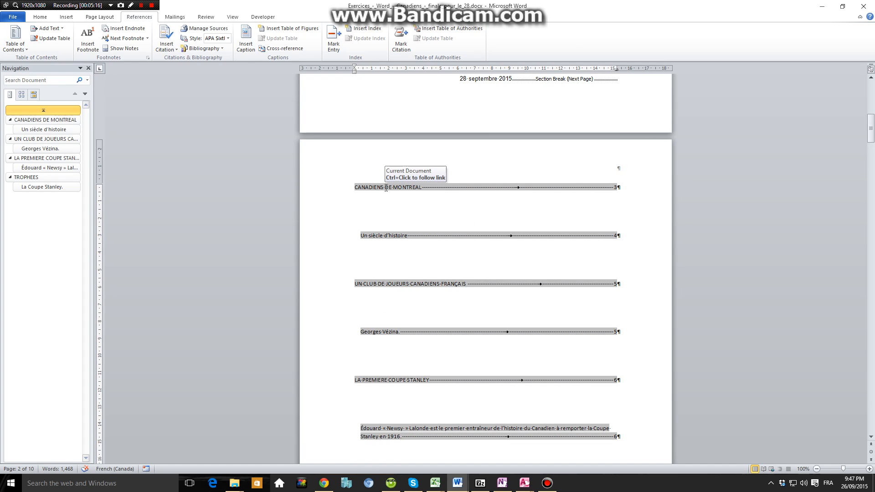
Set the vertical alignment of the table of contents section to Top in Page Setup, applied to this section
click(109, 18)
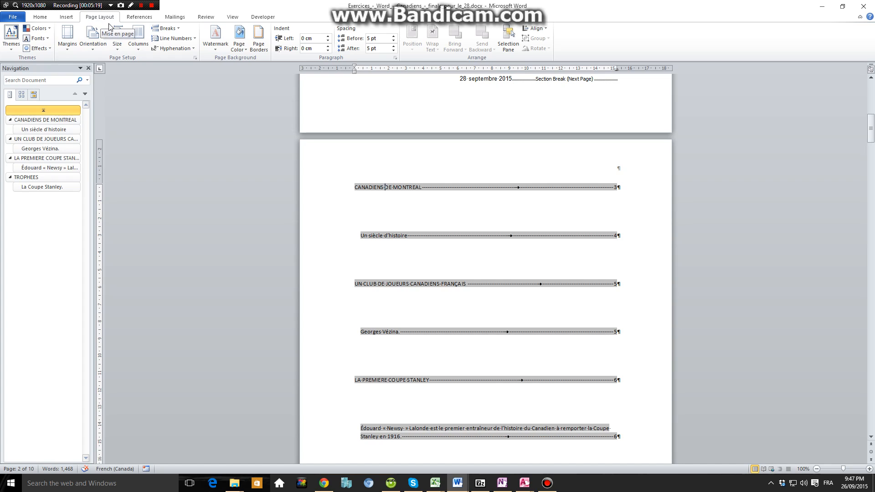
click(195, 58)
click(409, 130)
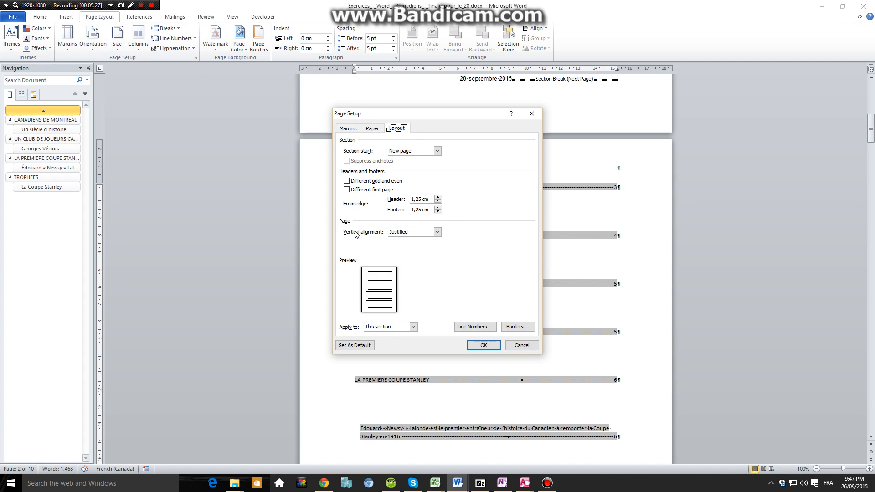
click(416, 233)
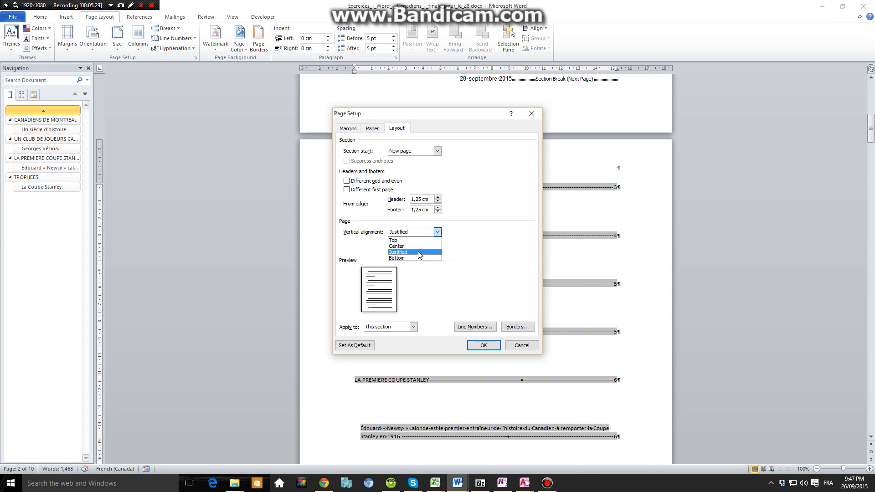
click(394, 240)
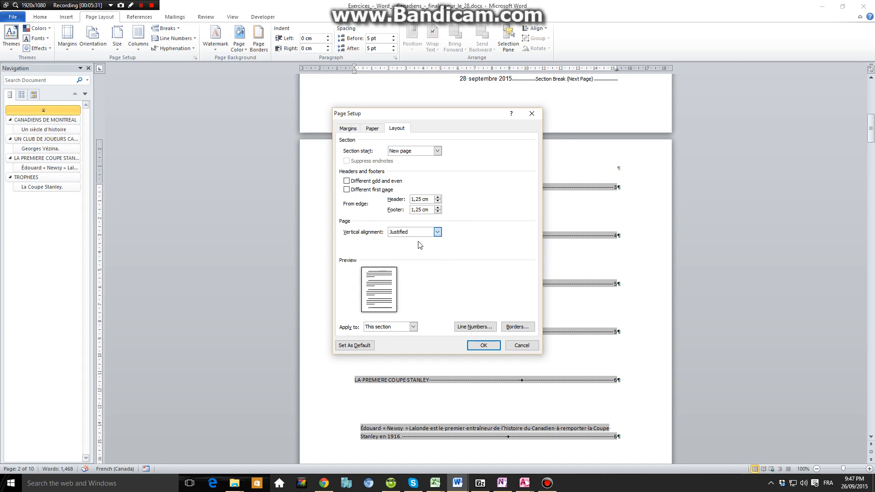
click(483, 347)
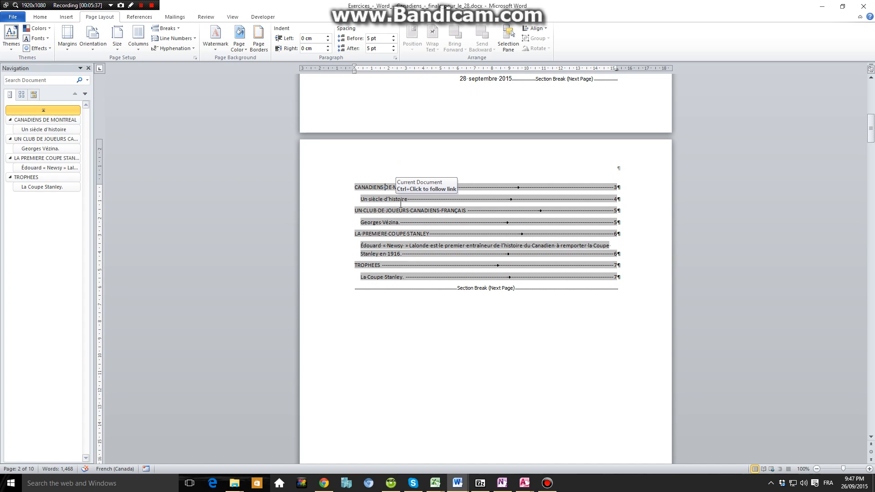
Add the title "Table des matières" on a new line above the first table of contents entry
key(Up)
click(355, 187)
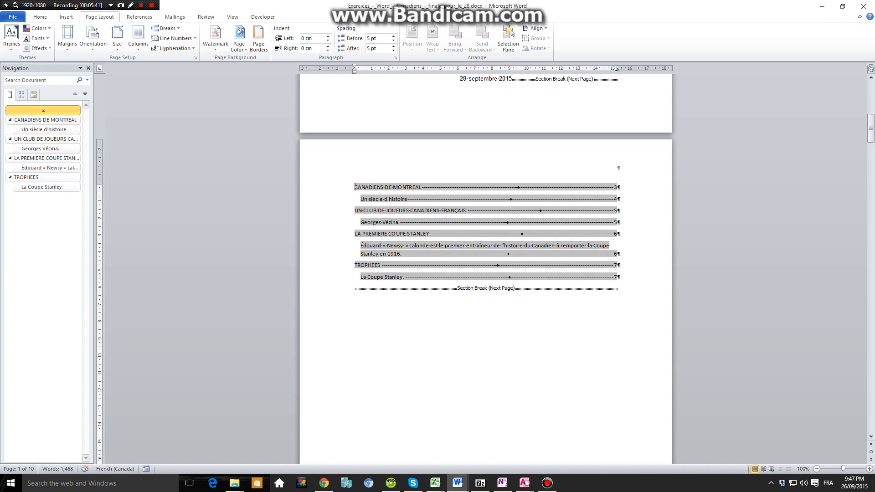
key(Return)
text(Tabl)
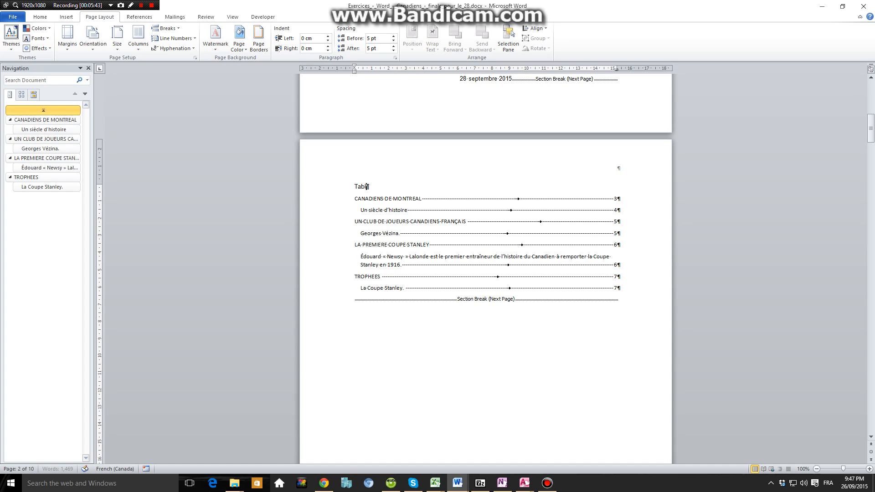
text(e des matières)
Make the "Table des matières" title bold and undo the automatic bolding of the first-level entries
drag(407, 187, 354, 187)
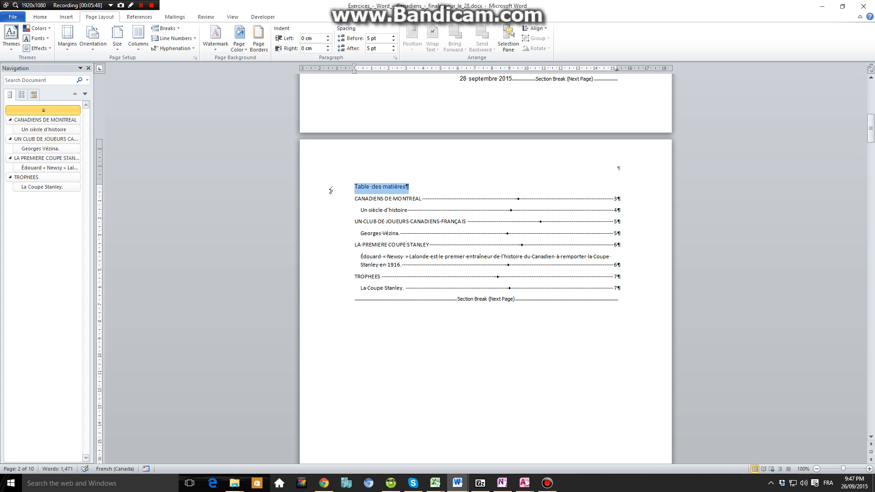
click(40, 17)
click(76, 45)
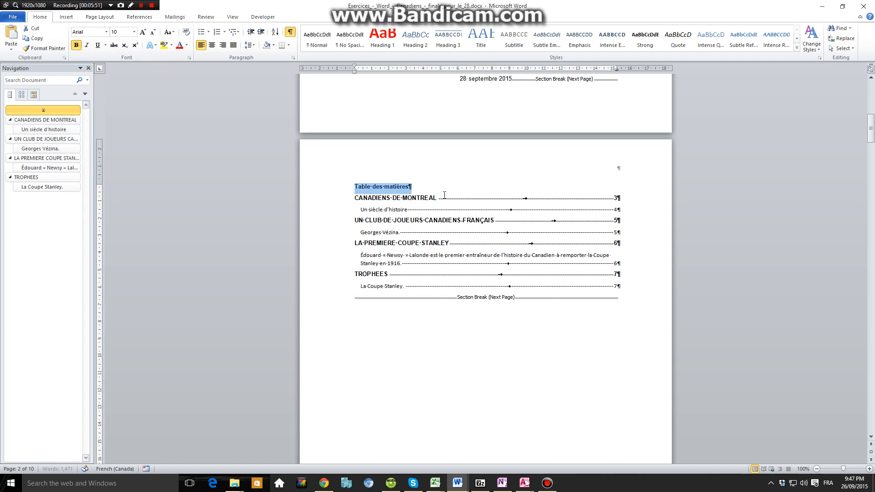
click(422, 186)
key(ctrl+z)
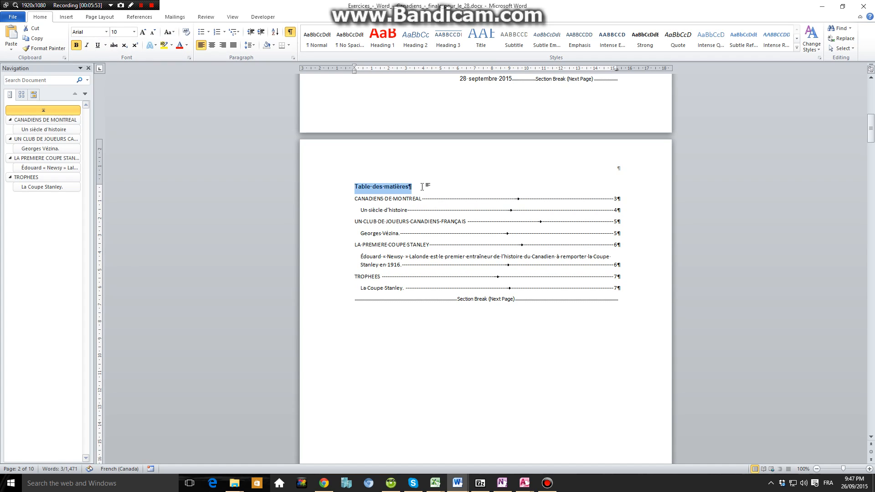
Insert an empty paragraph between the "Table des matières" title and the first entry
click(416, 187)
key(Return)
click(361, 186)
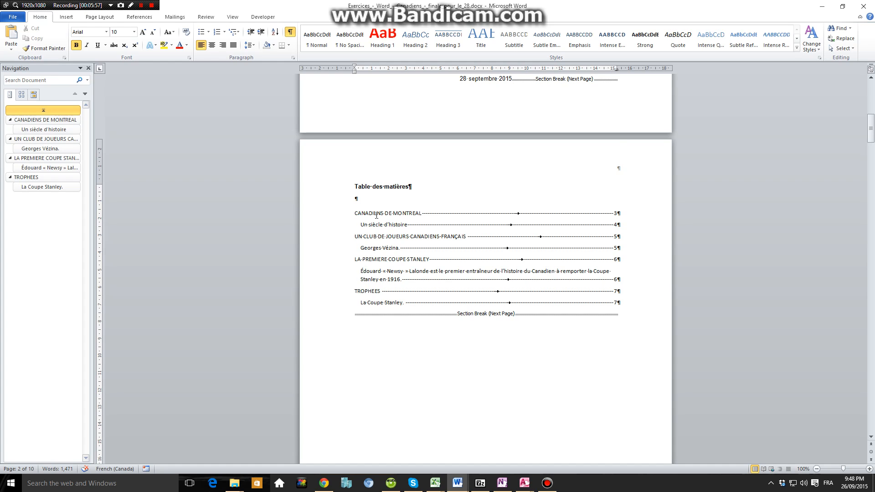
Set the line spacing of all the table of contents entries to 2.0
drag(376, 215, 427, 280)
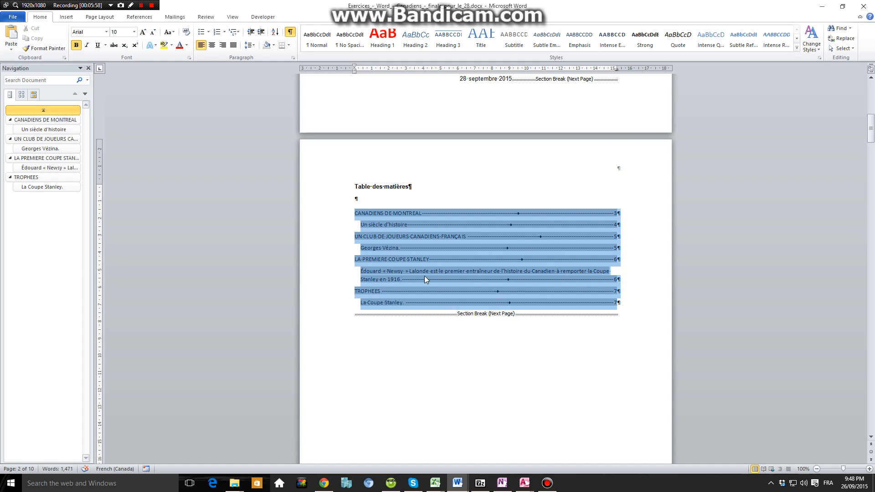
click(250, 46)
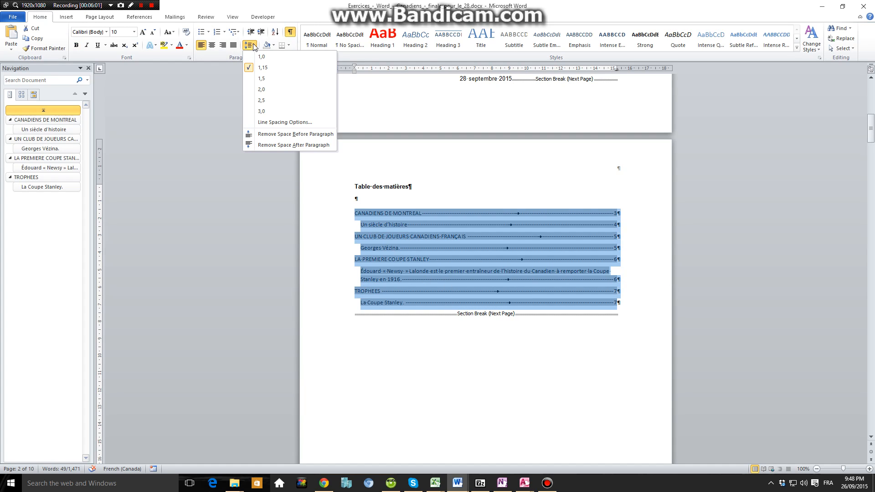
click(263, 89)
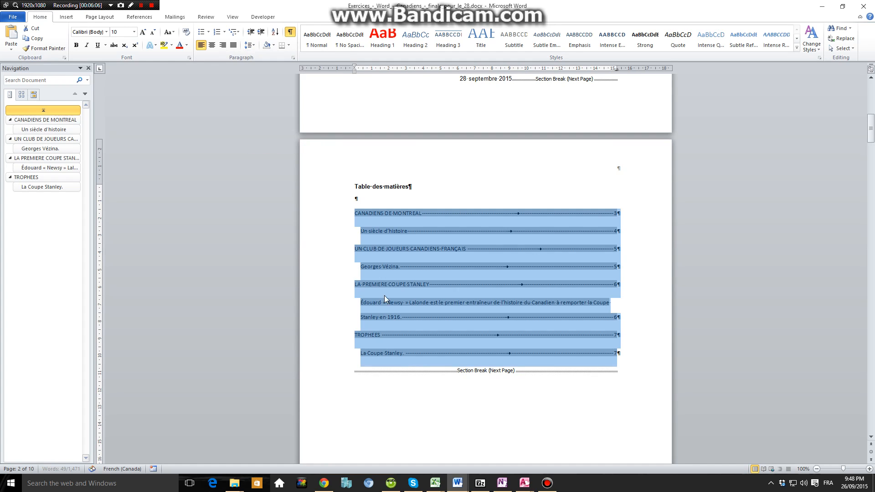
click(424, 410)
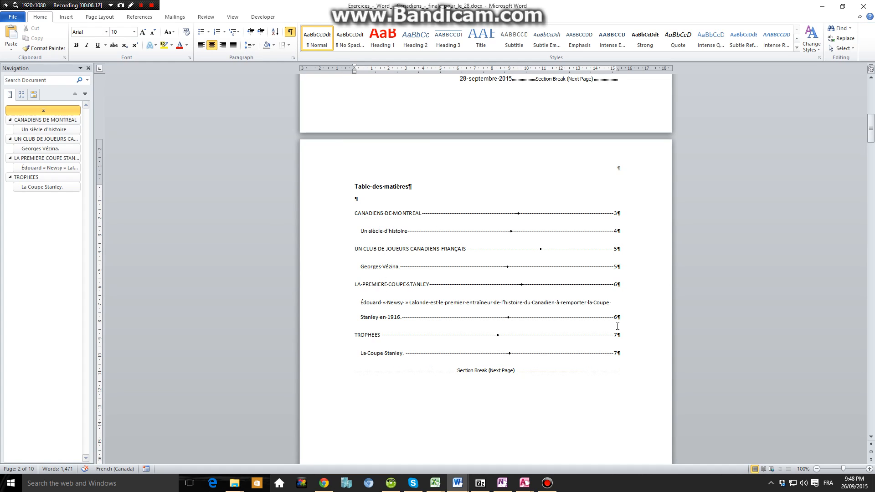
click(342, 207)
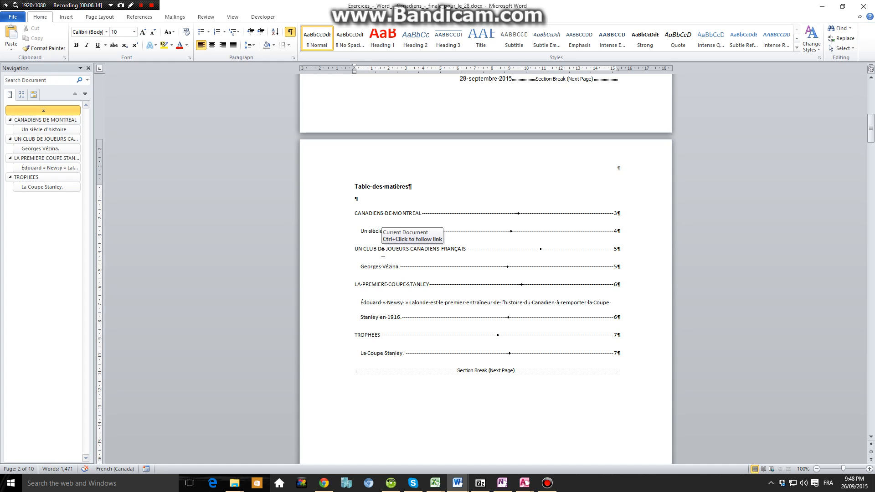
Compare the first table of contents entry with the "CANADIENS DE MONTREAL" title and check the style of that title
scroll(397, 165, down, 3)
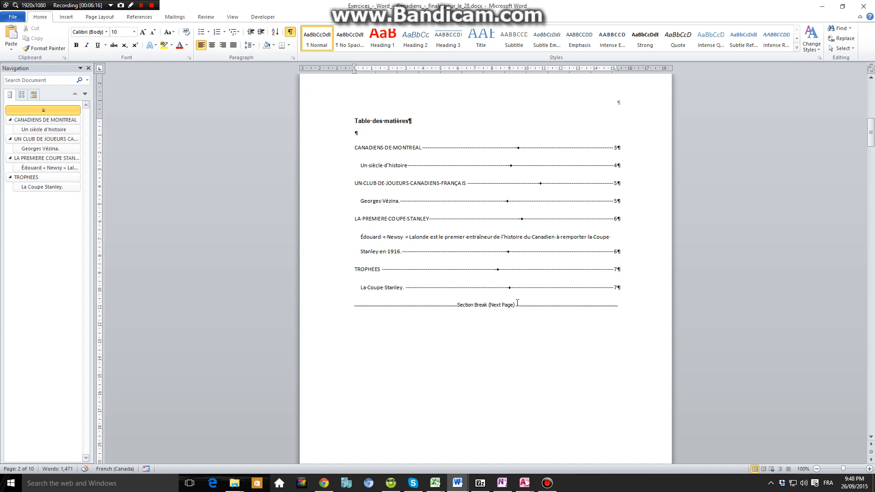
click(379, 151)
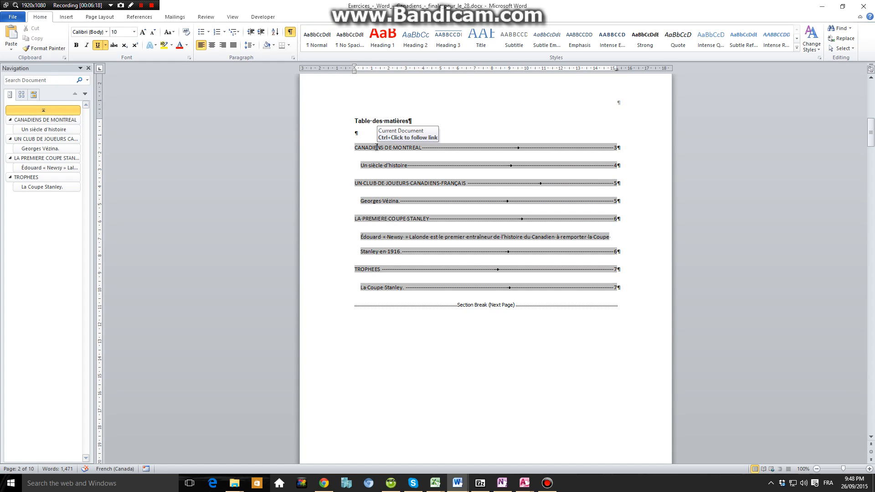
scroll(408, 195, down, 10)
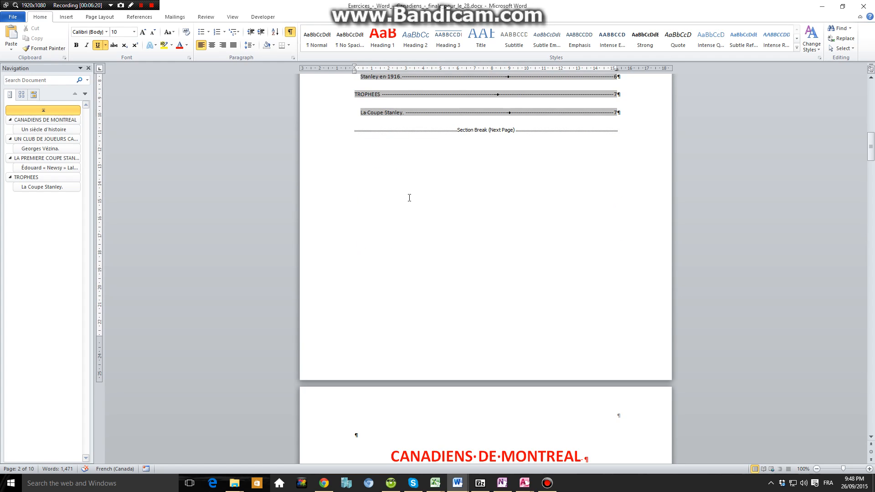
click(427, 416)
scroll(426, 307, down, 6)
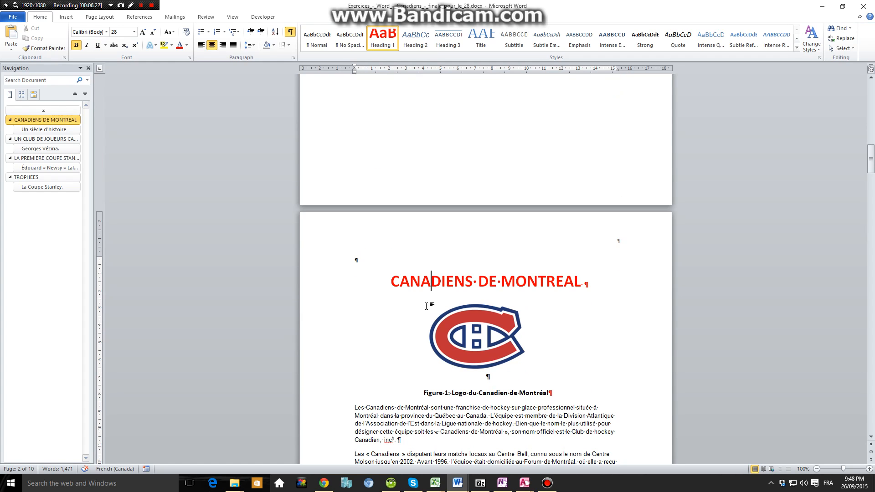
drag(394, 283, 551, 286)
click(550, 284)
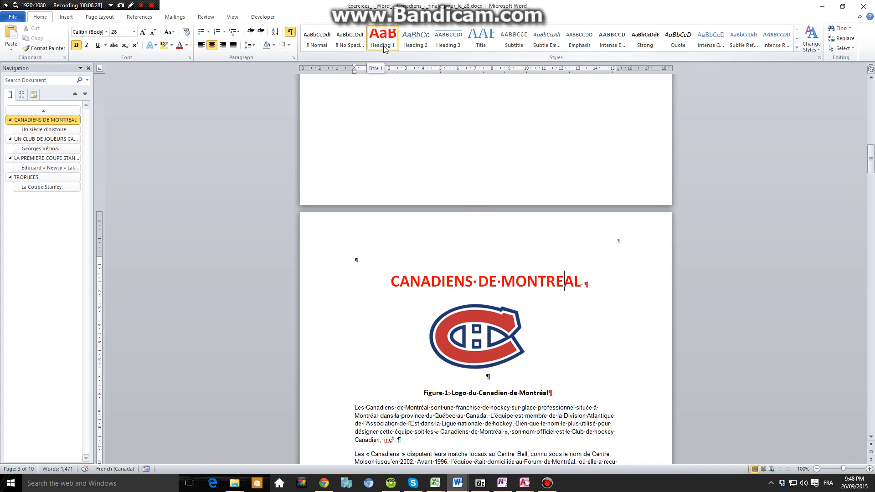
scroll(398, 330, down, 15)
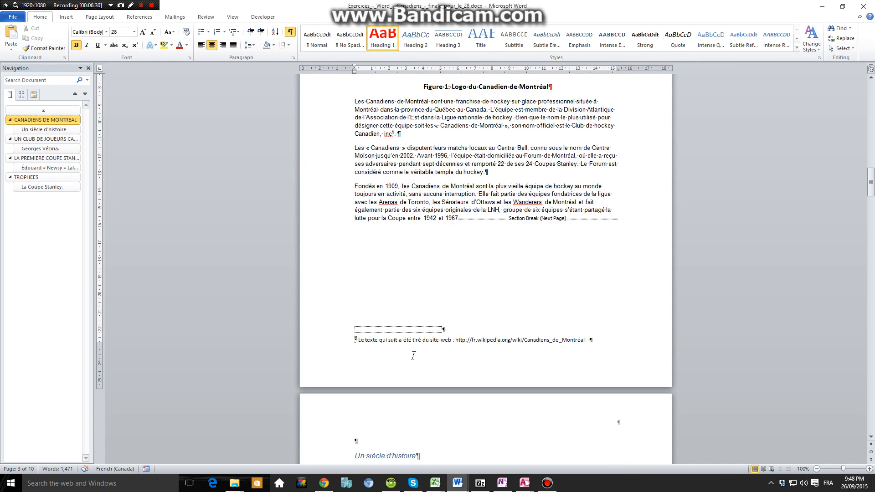
Check the heading styles of the titles and subtitles from "Un siècle d'histoire" to the subtitle under "LA PREMIERE COUPE STANLEY"
click(398, 325)
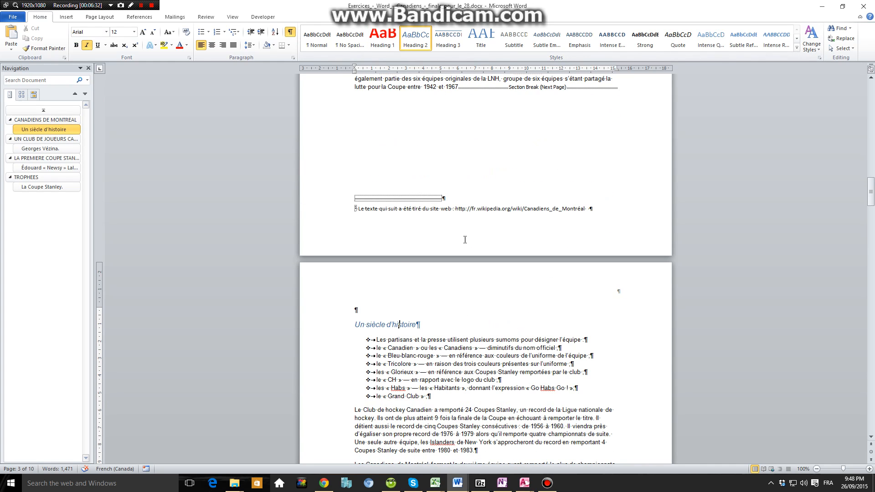
scroll(440, 327, up, 10)
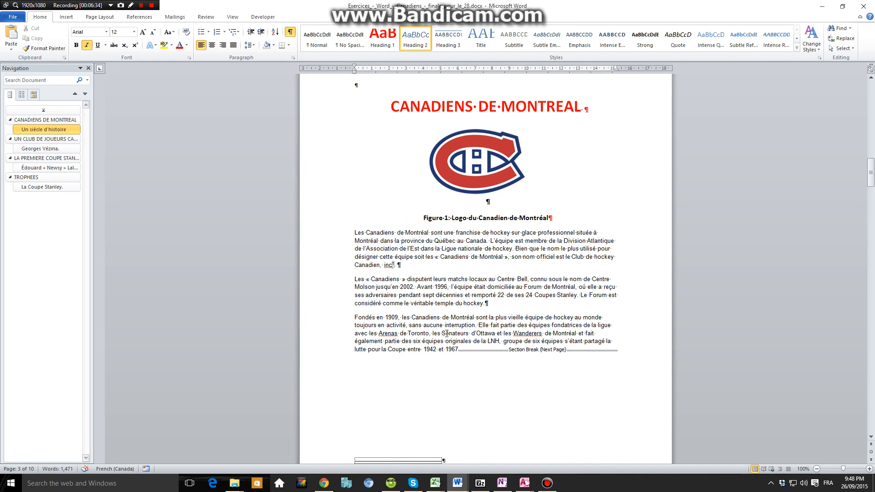
scroll(441, 338, down, 4)
scroll(441, 338, down, 10)
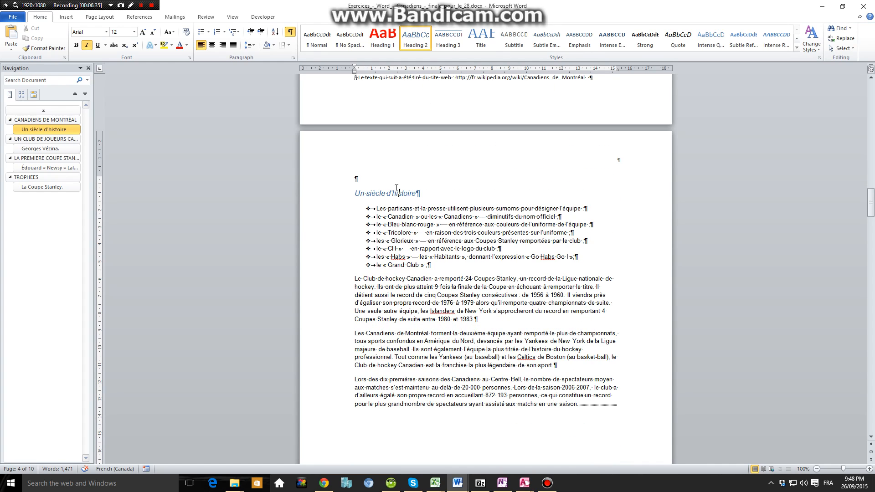
scroll(430, 384, down, 6)
scroll(431, 384, down, 8)
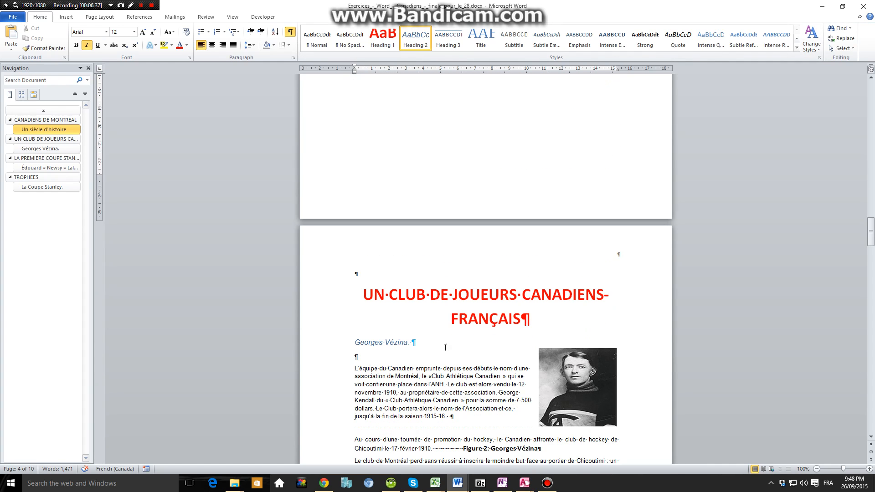
click(458, 294)
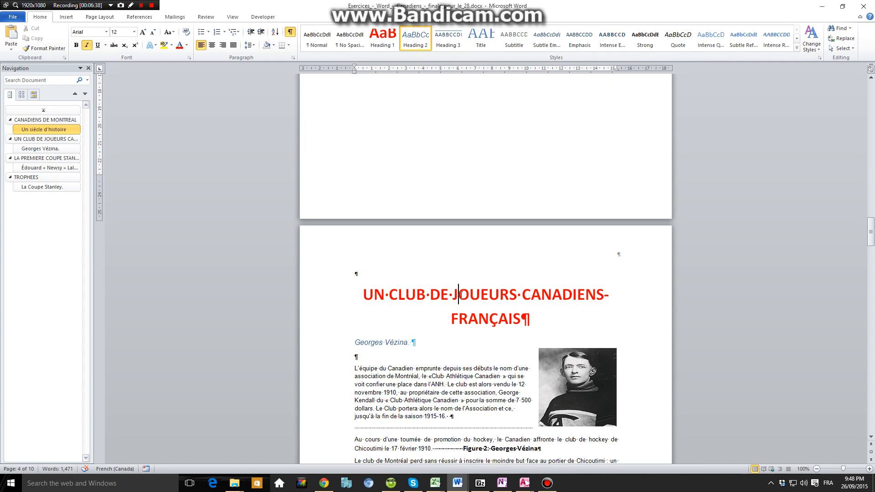
click(387, 339)
scroll(501, 332, down, 4)
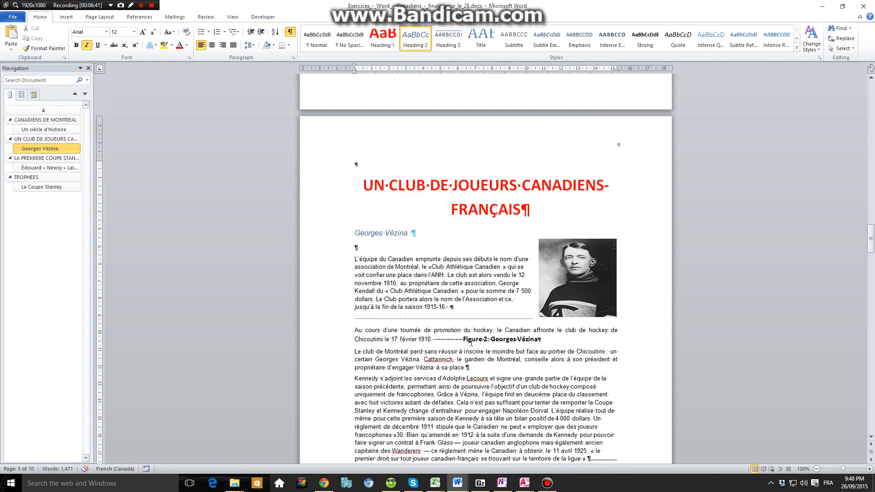
scroll(471, 343, down, 15)
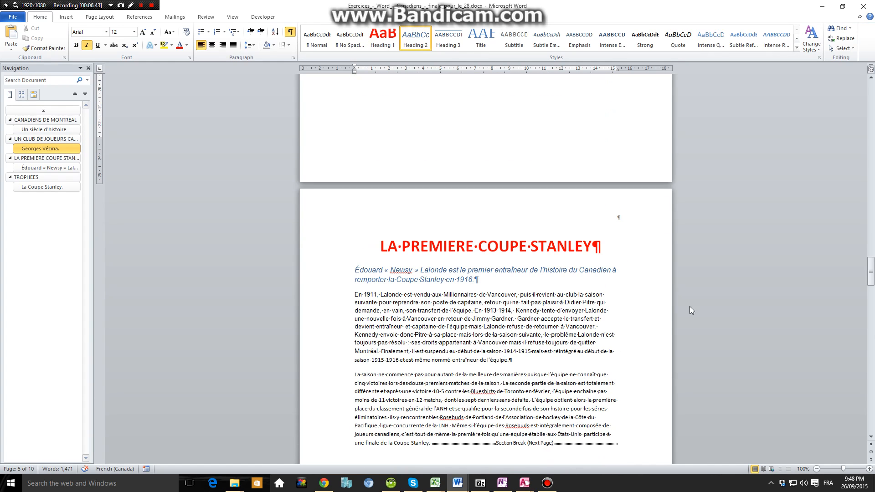
drag(495, 282, 373, 271)
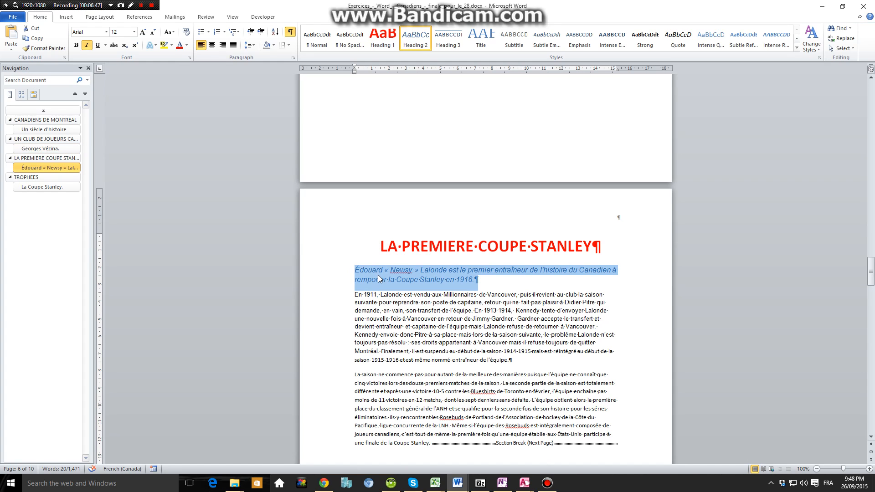
Update the Heading 2 style to match the newly bolded subtitle under "LA PREMIERE COUPE STANLEY", and check the headings of the "UN CLUB DE JOUEURS CANADIENS-FRANÇAIS" section
click(76, 46)
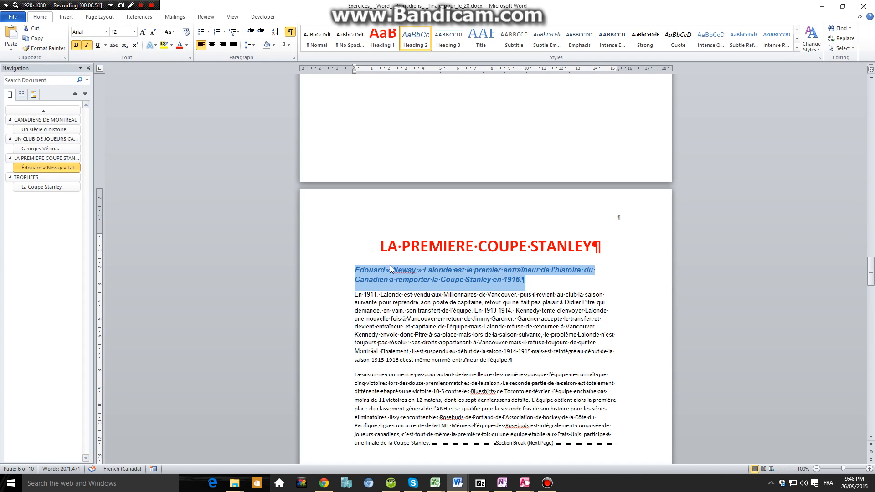
right_click(420, 37)
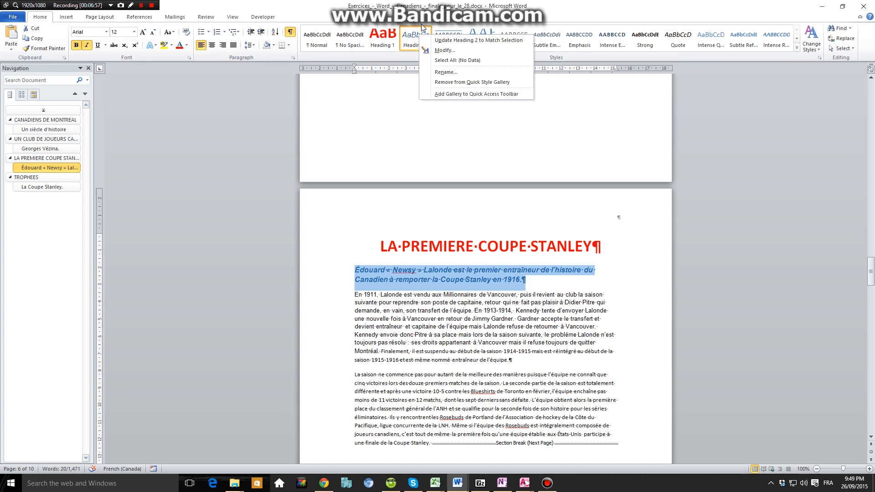
click(453, 41)
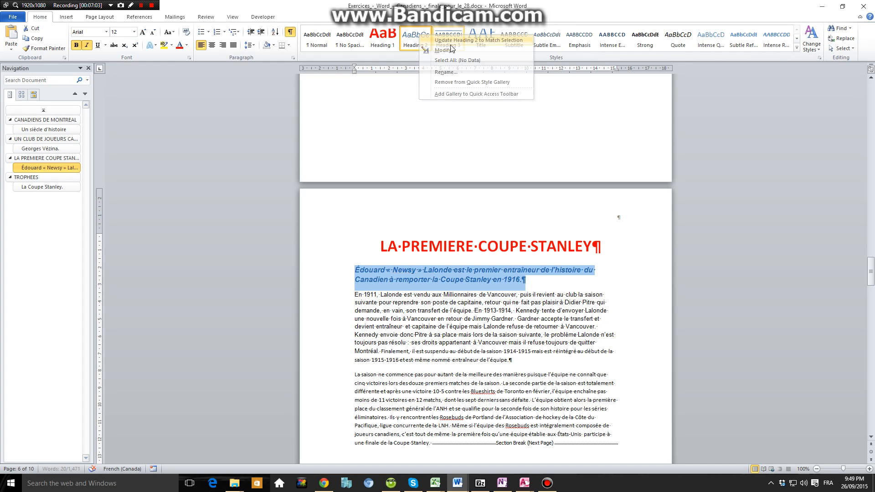
click(523, 280)
scroll(523, 280, up, 15)
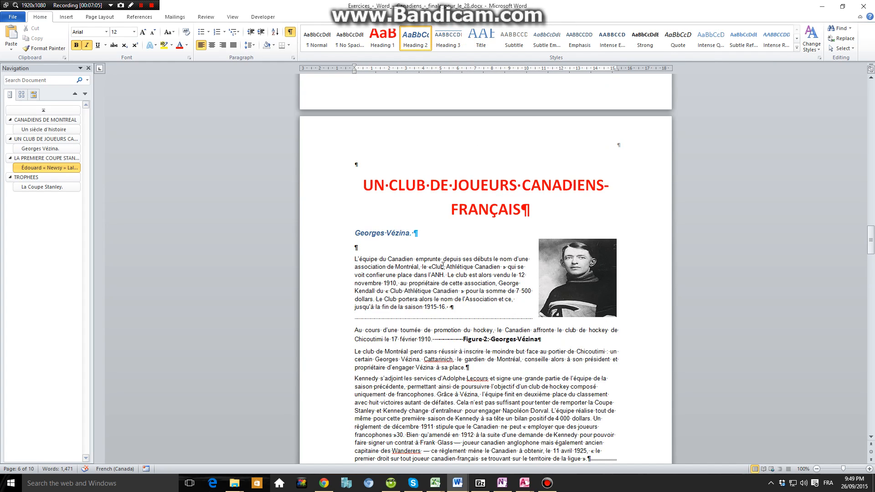
scroll(443, 256, up, 1)
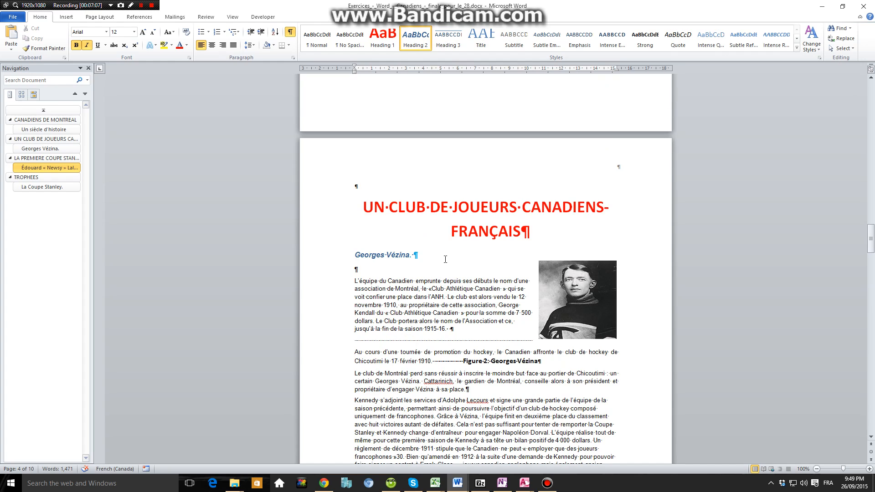
click(450, 220)
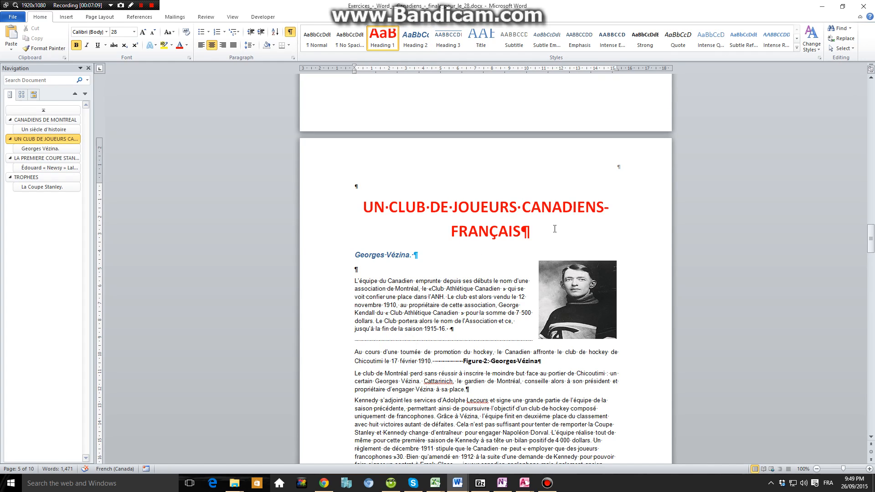